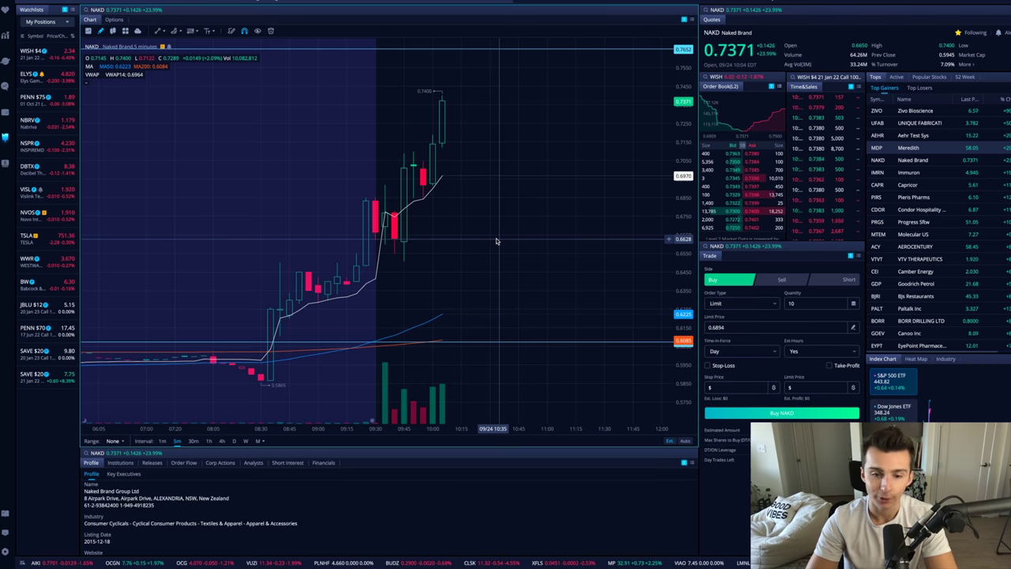
Place a buy order for 500 NAKD shares at market price.
scroll(474, 267, "up", 2)
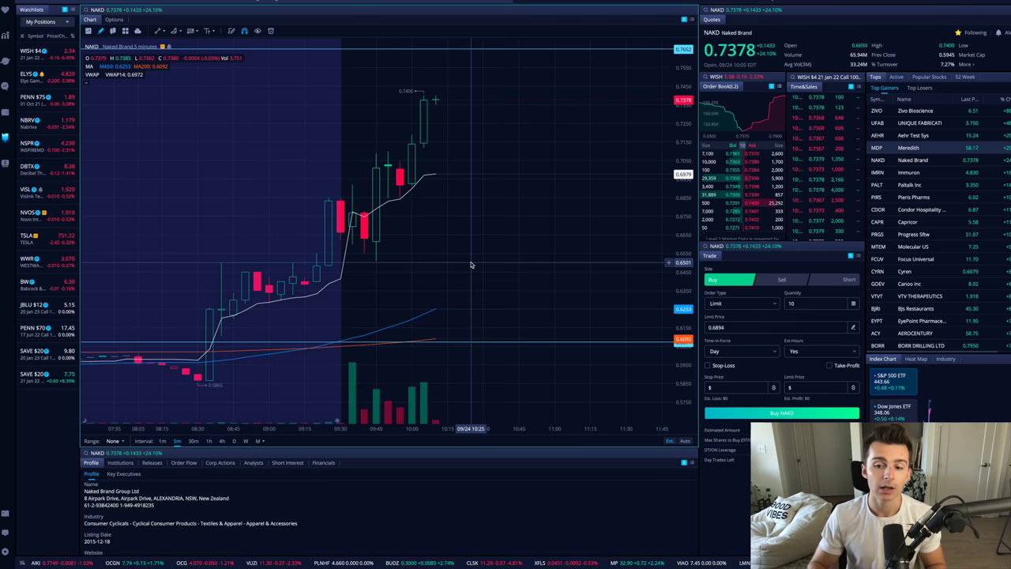
left_click(806, 305)
left_click(794, 352)
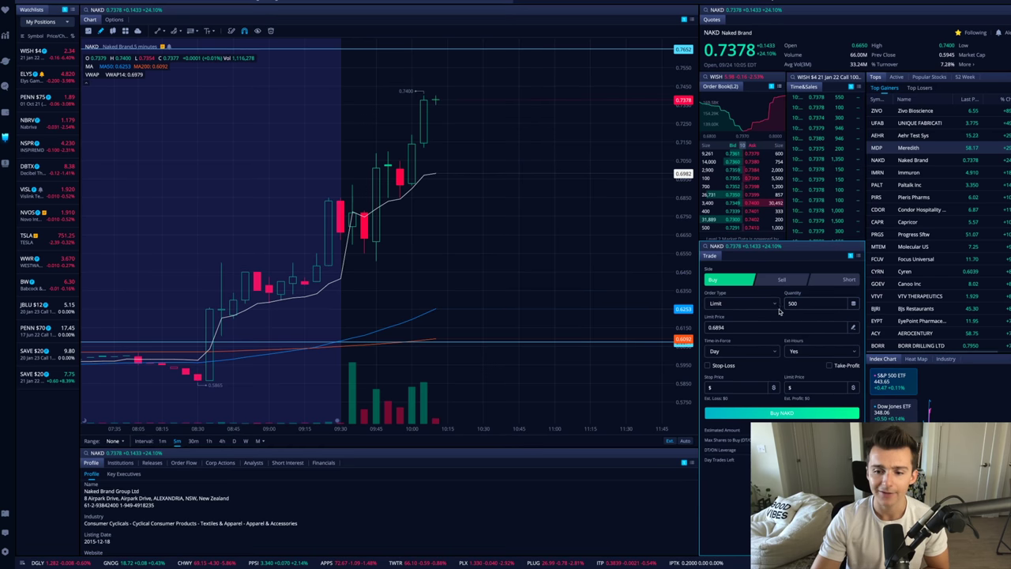
left_click(745, 305)
left_click(742, 333)
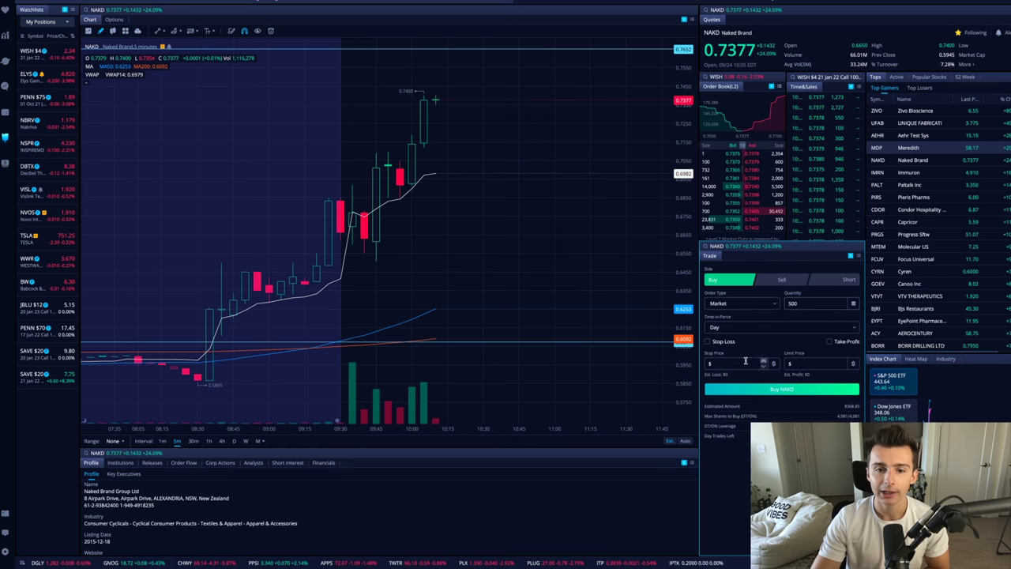
left_click(782, 389)
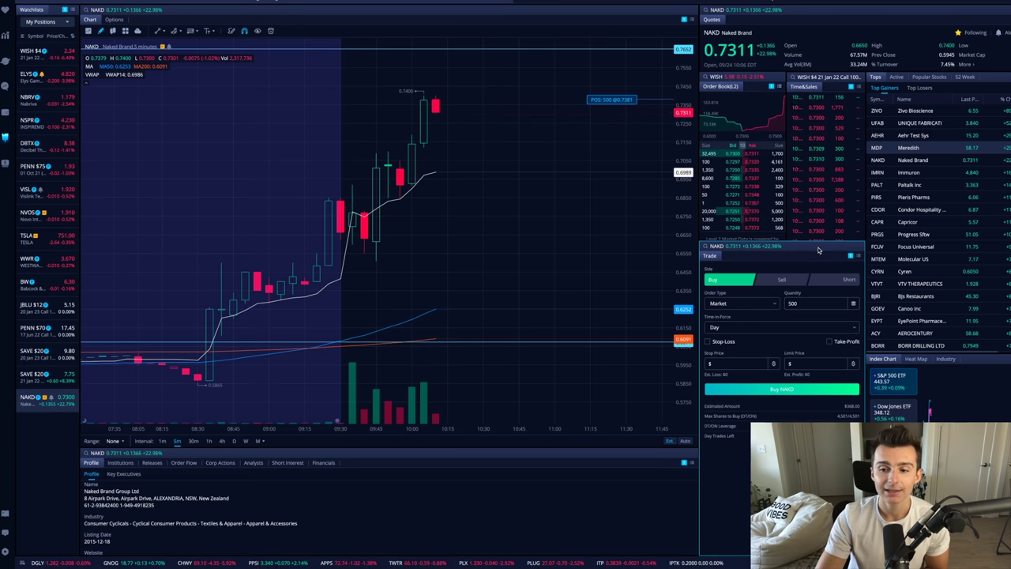
Add an Order Entry widget from the trade widgets over the chart and remove that floating widget again.
left_click(994, 15)
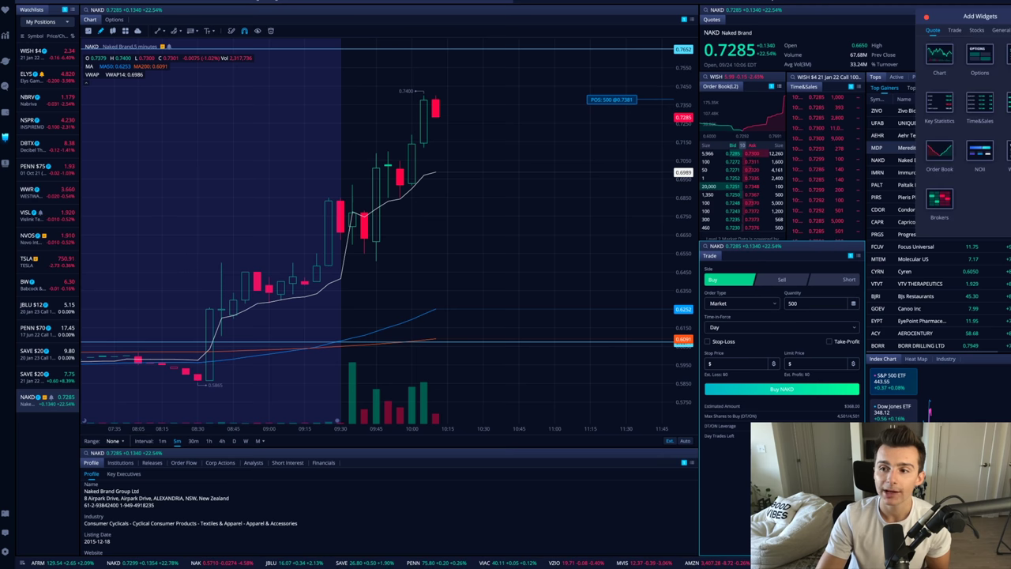
left_click_drag(999, 16, 634, 36)
left_click(589, 51)
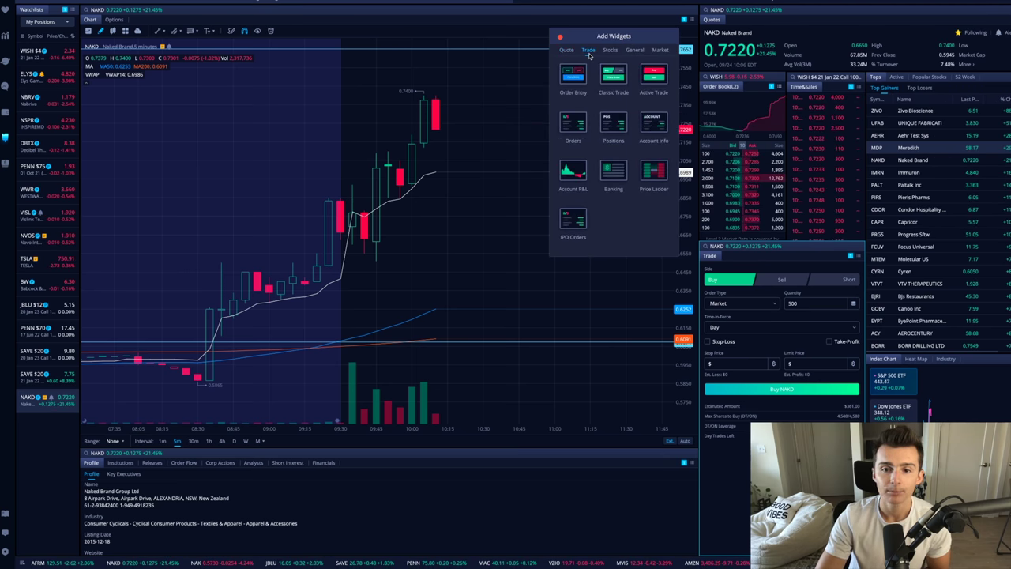
left_click_drag(573, 75, 548, 207)
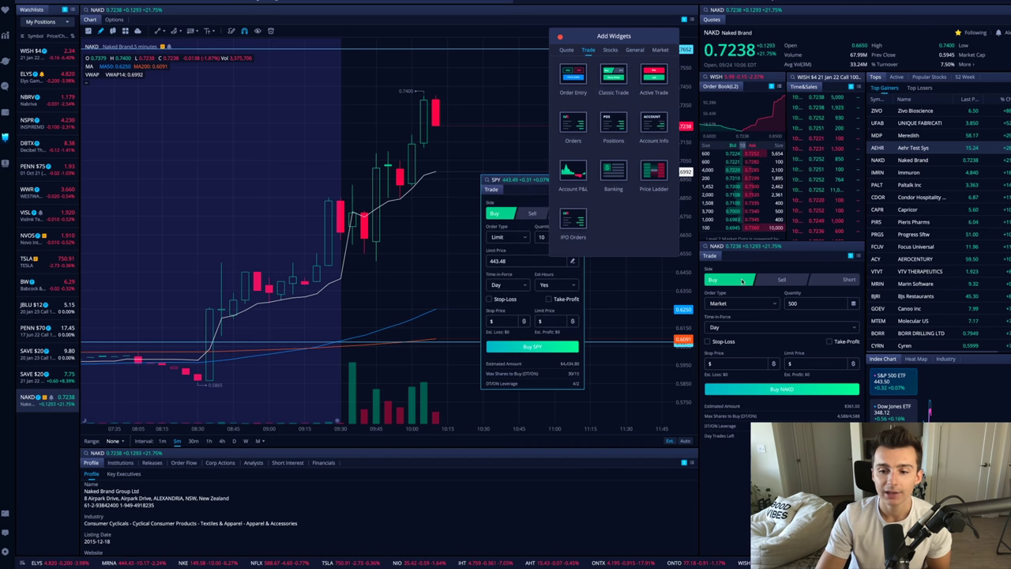
left_click(560, 38)
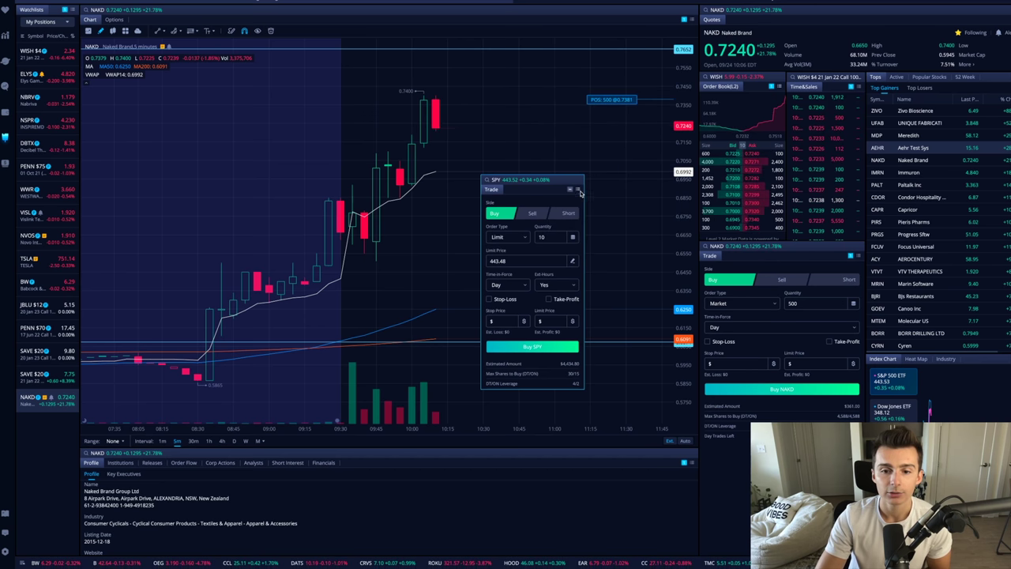
left_click(578, 190)
left_click(612, 293)
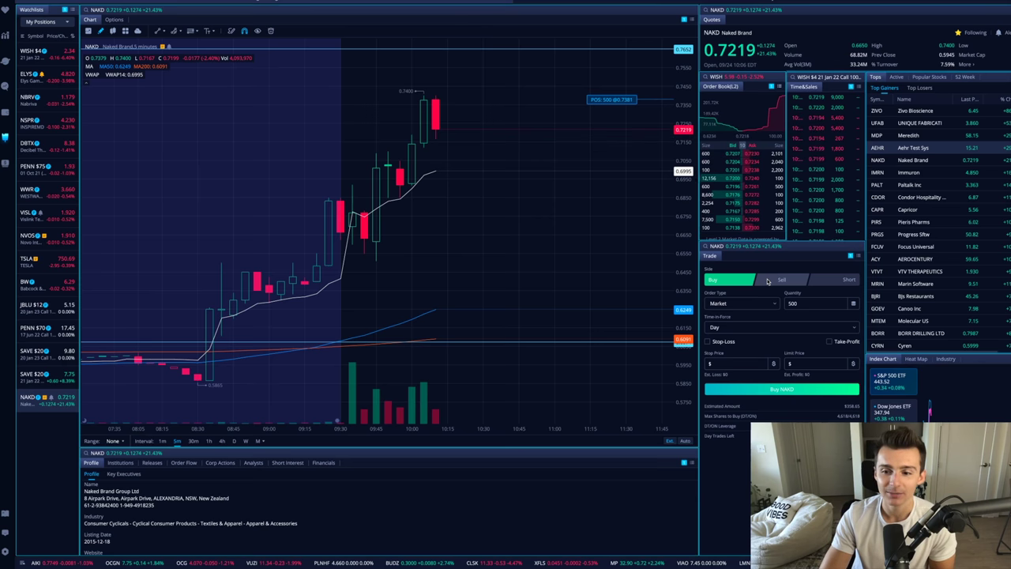
Set up the NAKD order as a sell with order type Trailing Stop and a quantity of 500.
left_click(767, 281)
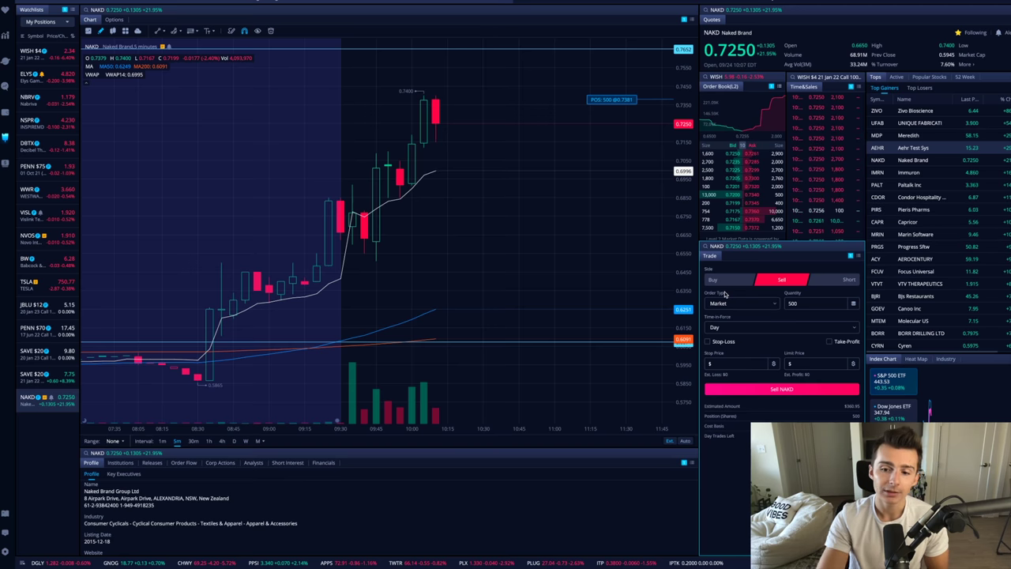
left_click(734, 305)
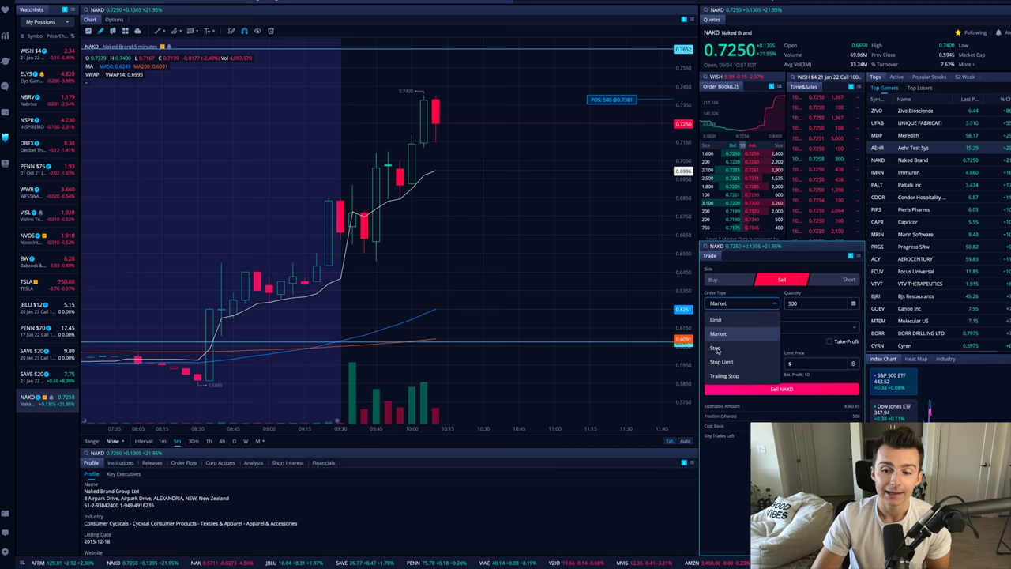
left_click(722, 376)
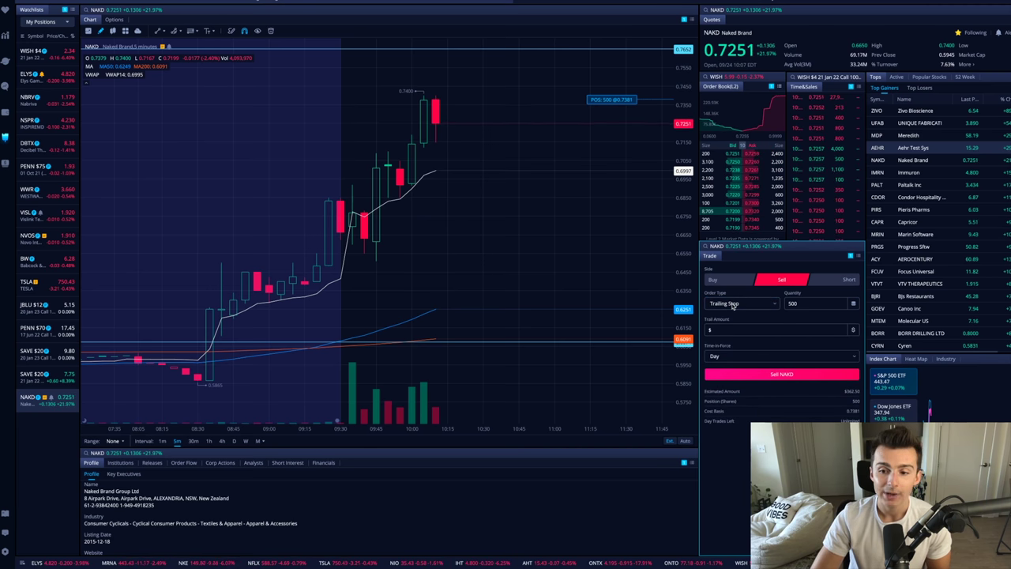
left_click(816, 307)
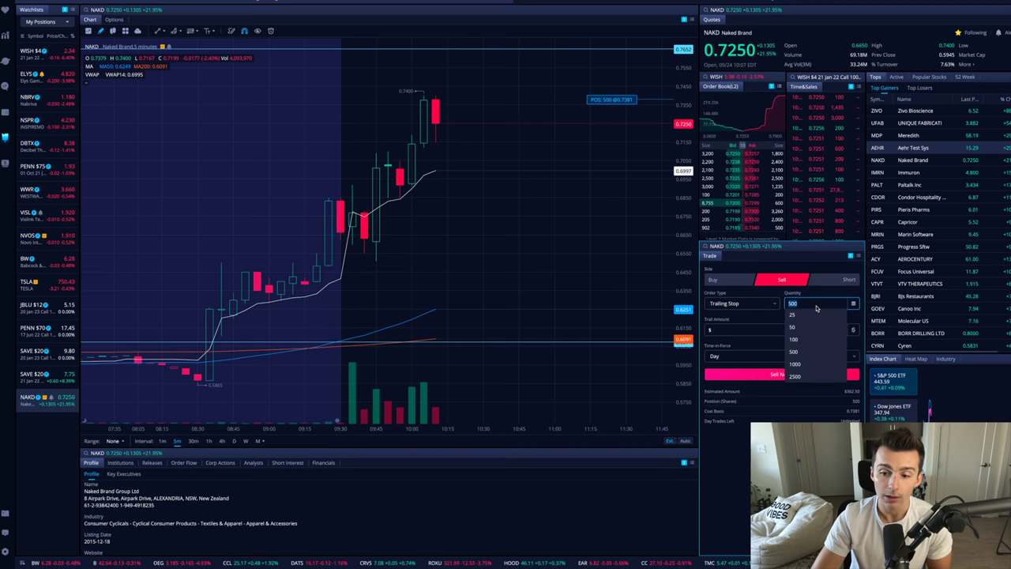
left_click(810, 304)
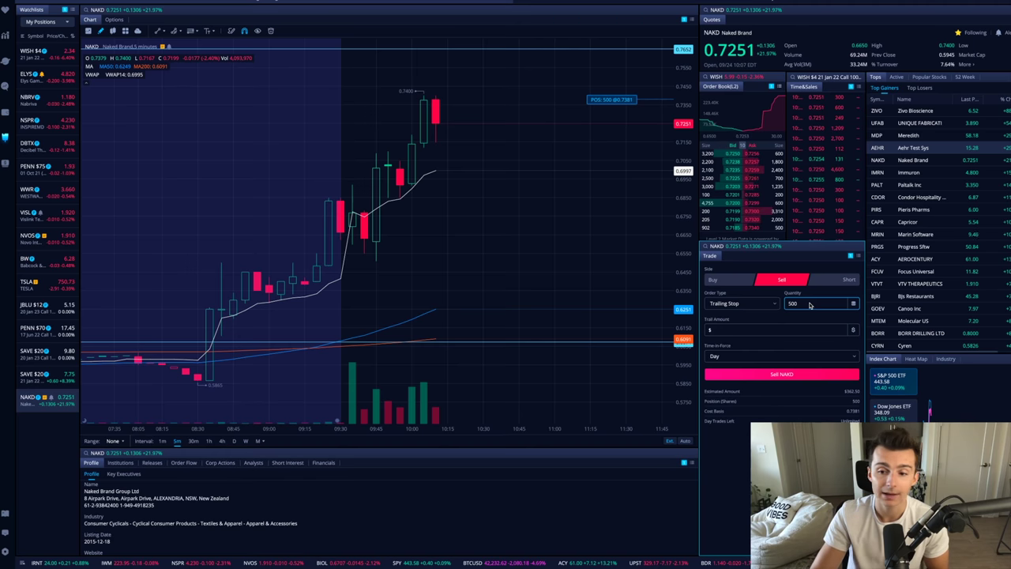
left_click(806, 303)
Set the trail amount of the sell order to $0.01, keeping it in dollars.
left_click(710, 329)
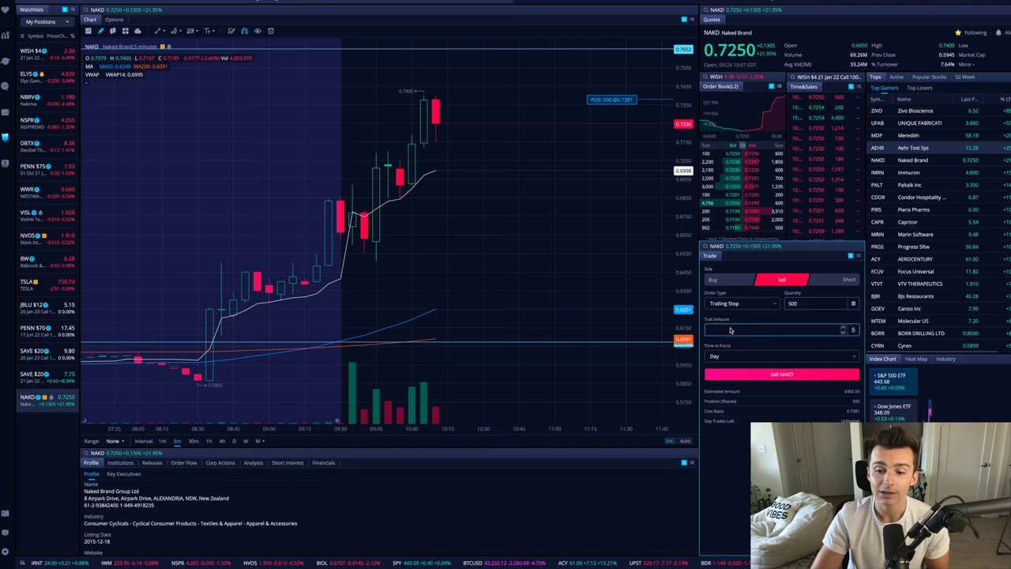
left_click(845, 361)
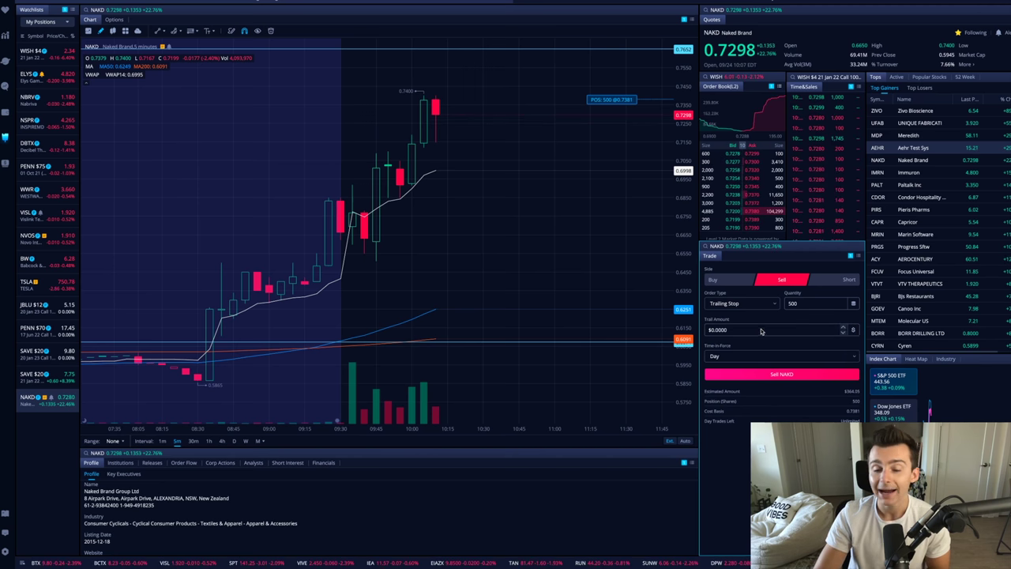
left_click(853, 330)
left_click(853, 331)
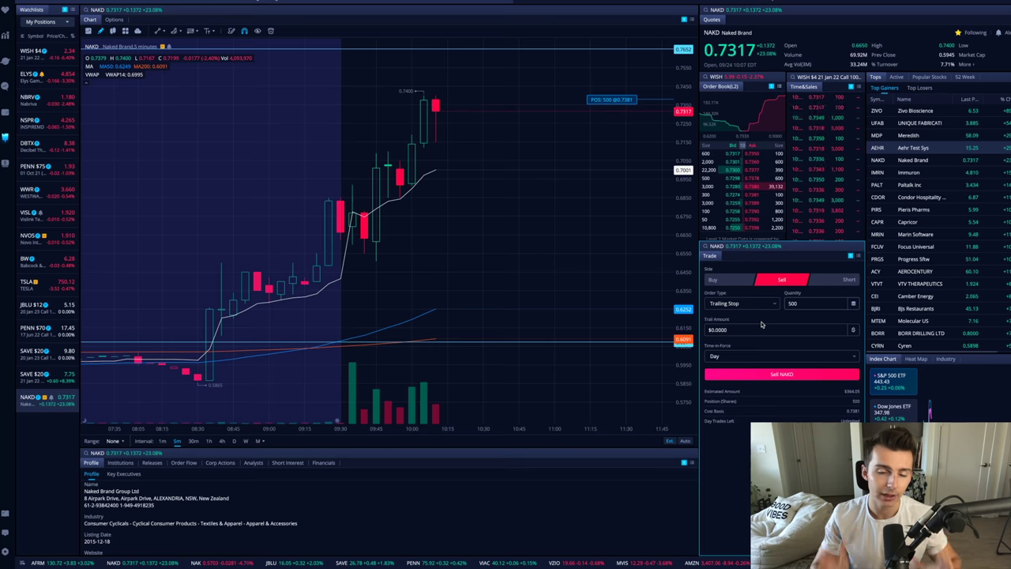
left_click(756, 330)
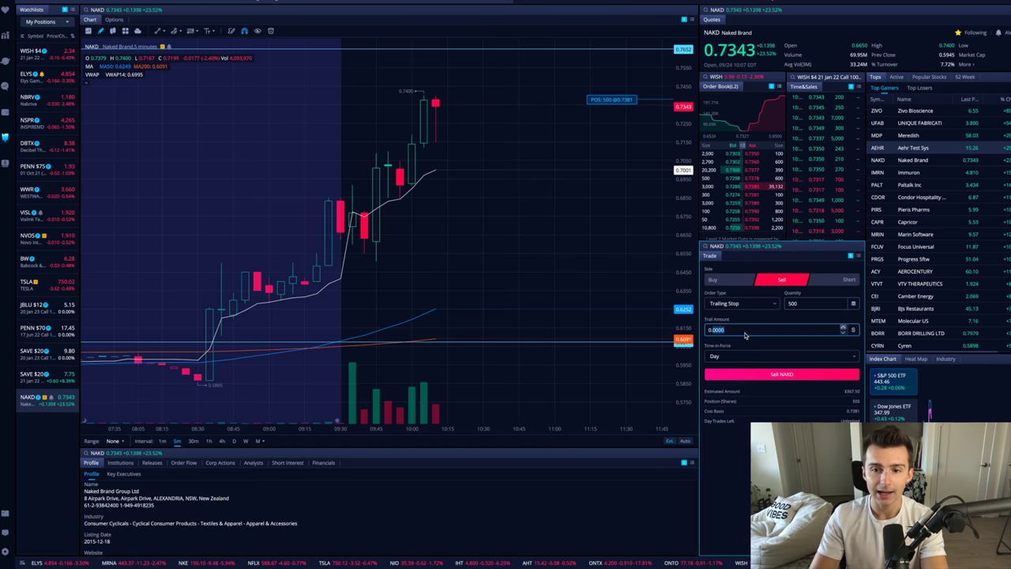
type("0.01")
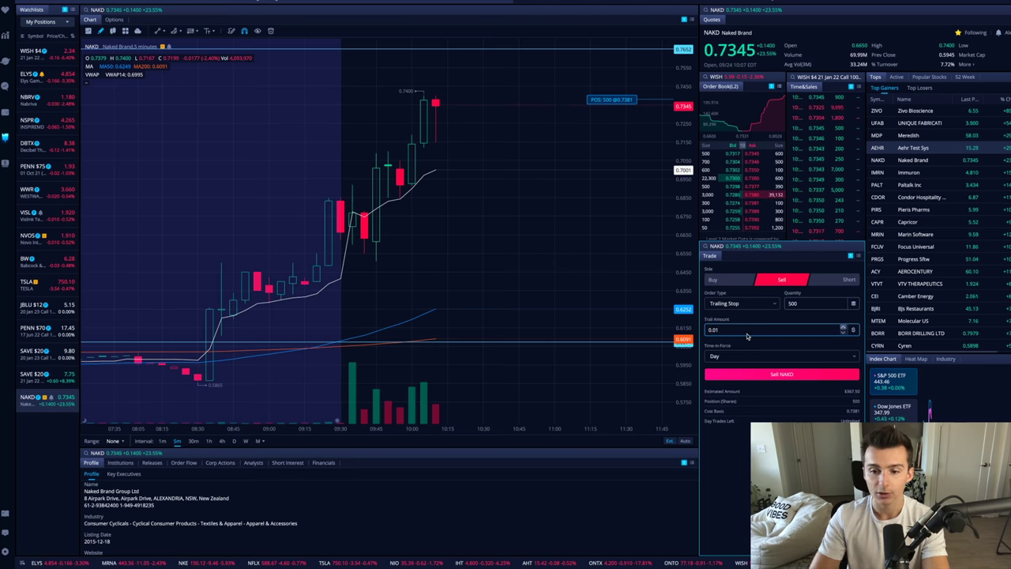
left_click(746, 321)
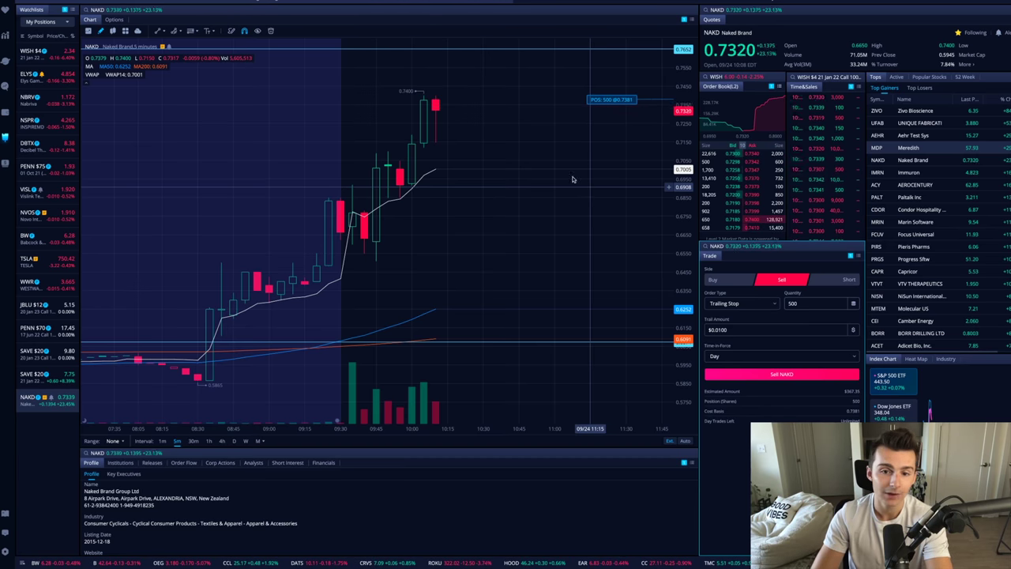
Set the trail amount to $0.03 and submit the trailing stop sell order for NAKD.
scroll(446, 146, "up", 2)
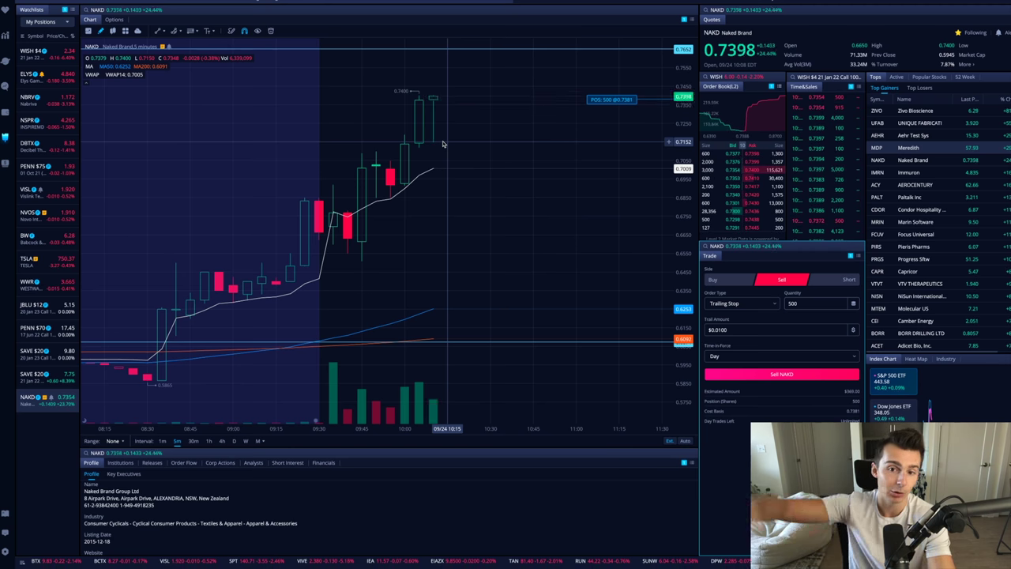
left_click(719, 330)
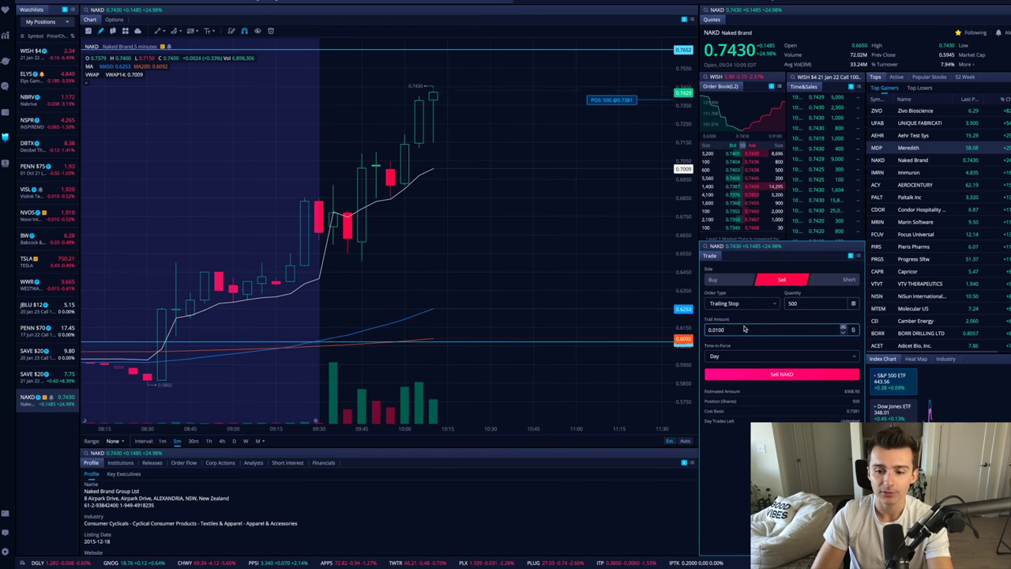
type("0.01")
key("BackSpace")
type("3")
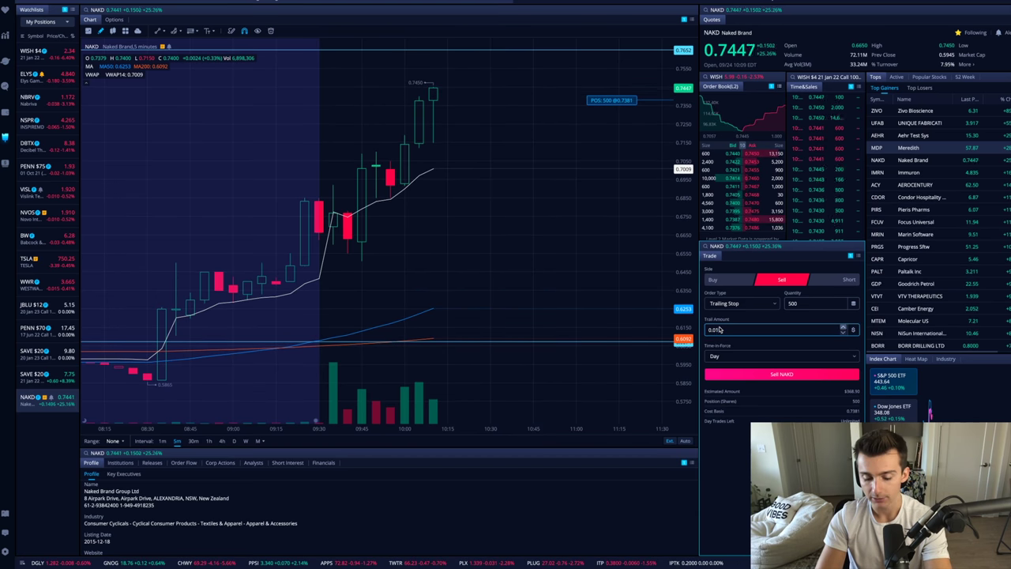
left_click(788, 341)
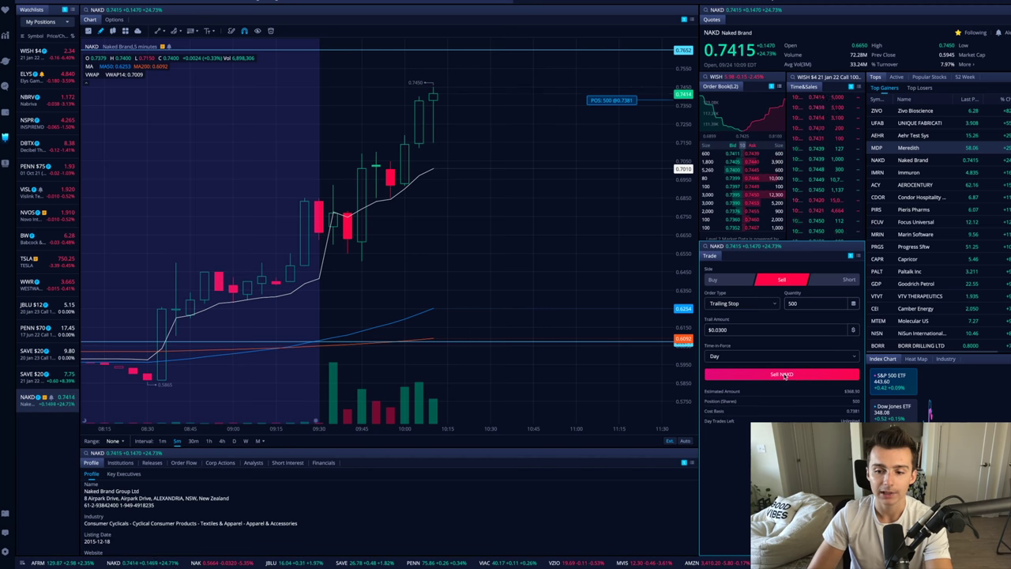
left_click(784, 375)
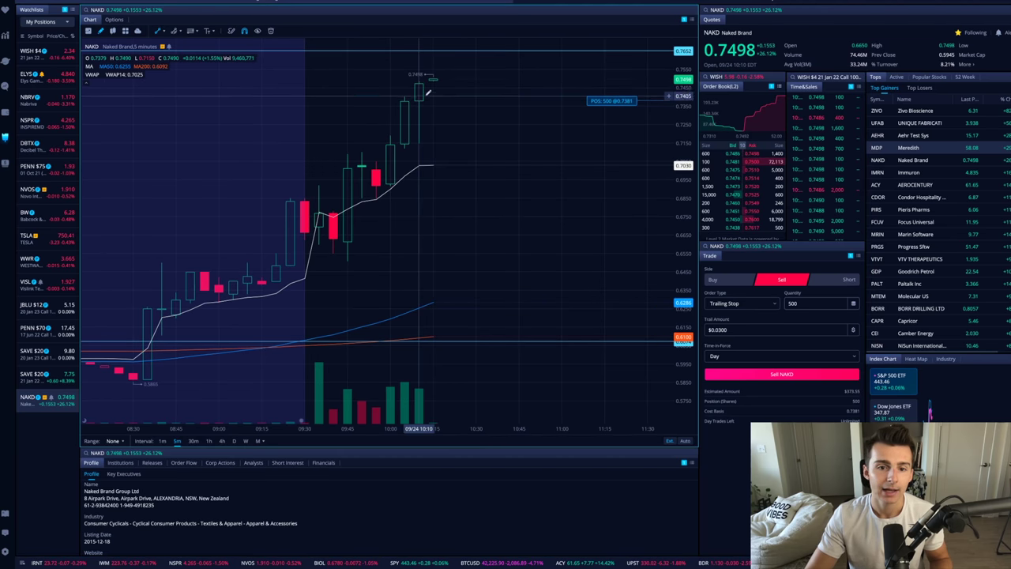
Draw a trend line on the chart from the top of the 10:10 candle down to about 0.7141 at 10:15.
left_click(419, 83)
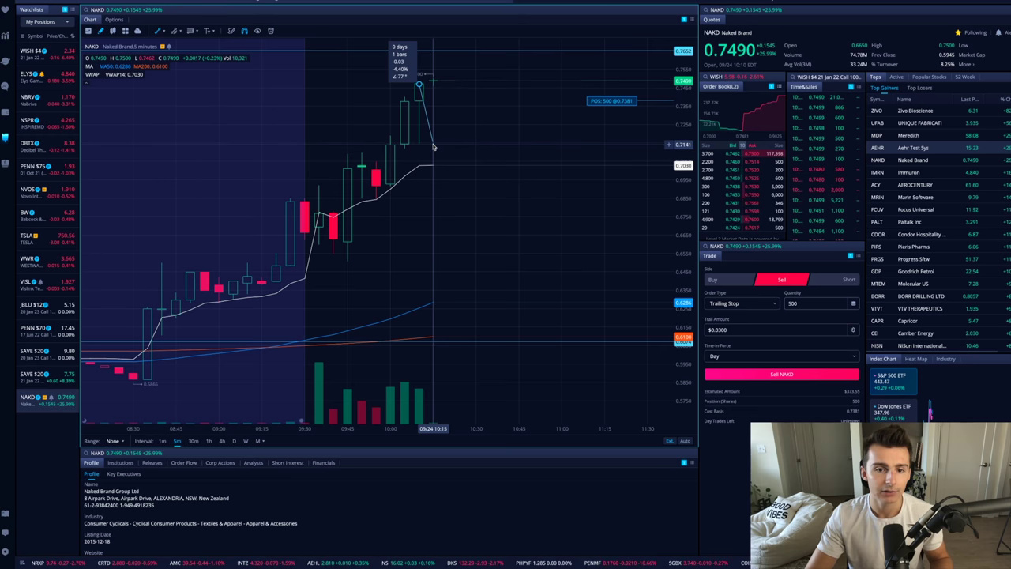
left_click(433, 147)
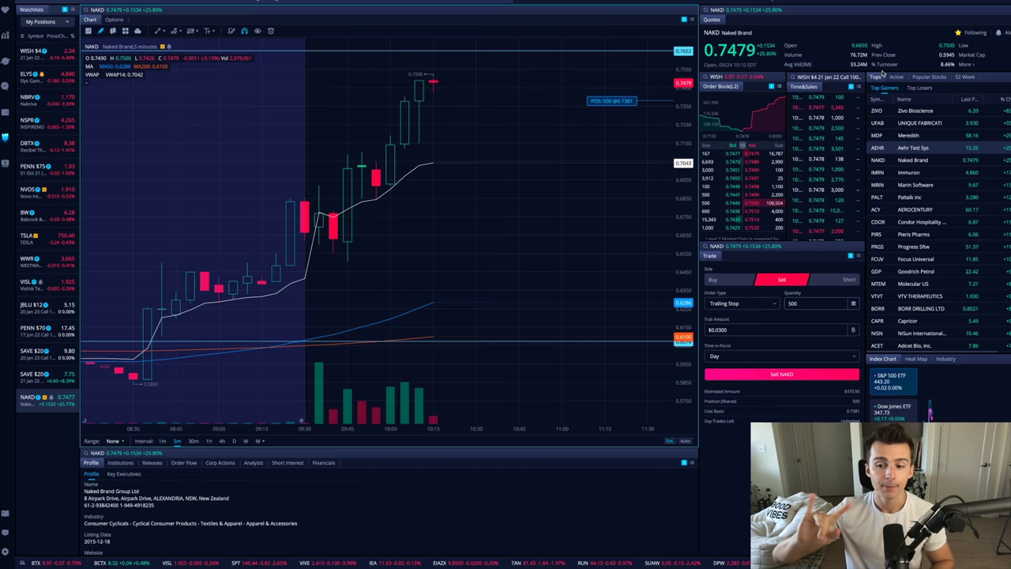
Switch the NAKD order to the Short side with order type Market.
left_click(845, 281)
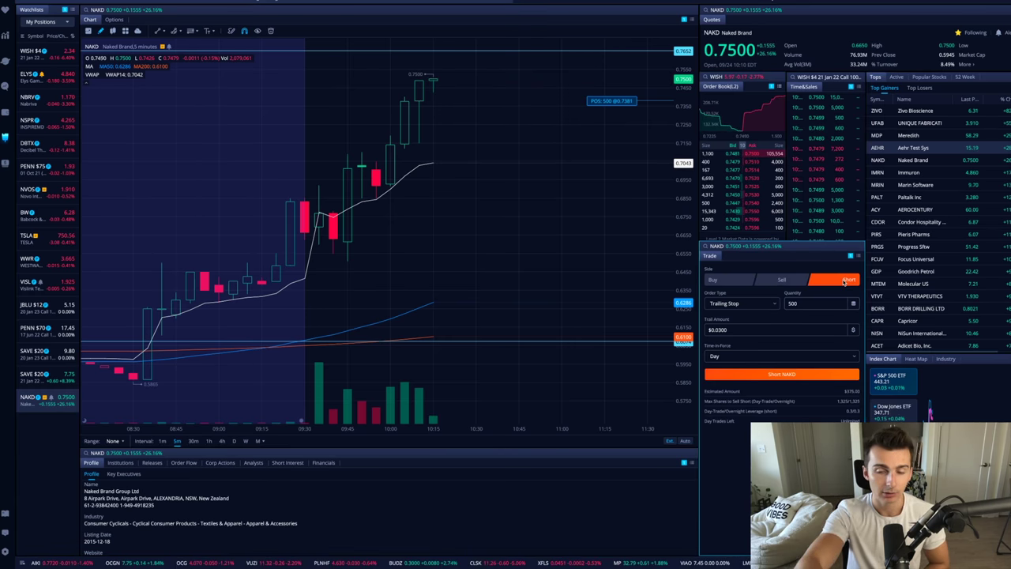
left_click(742, 303)
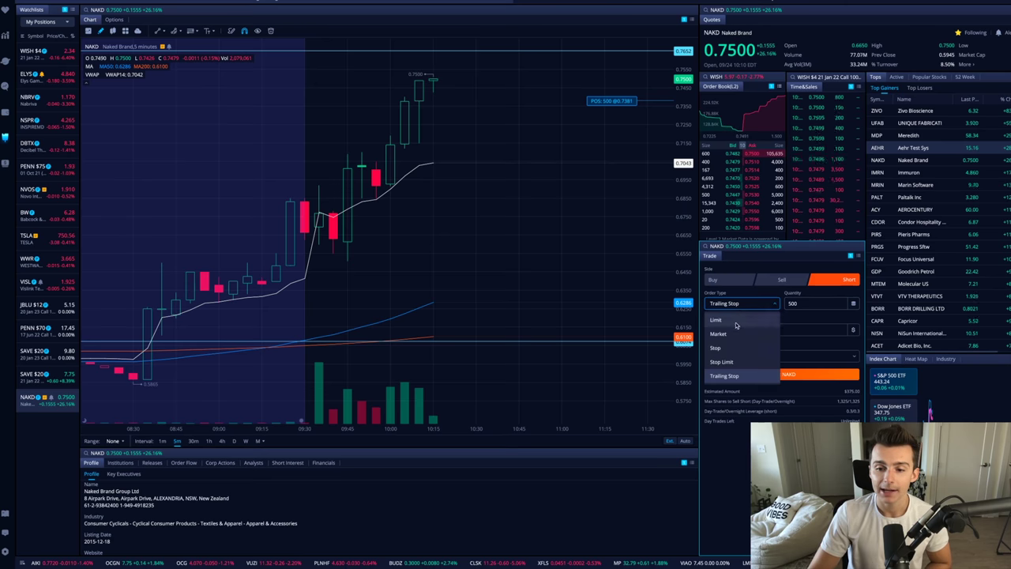
left_click(722, 317)
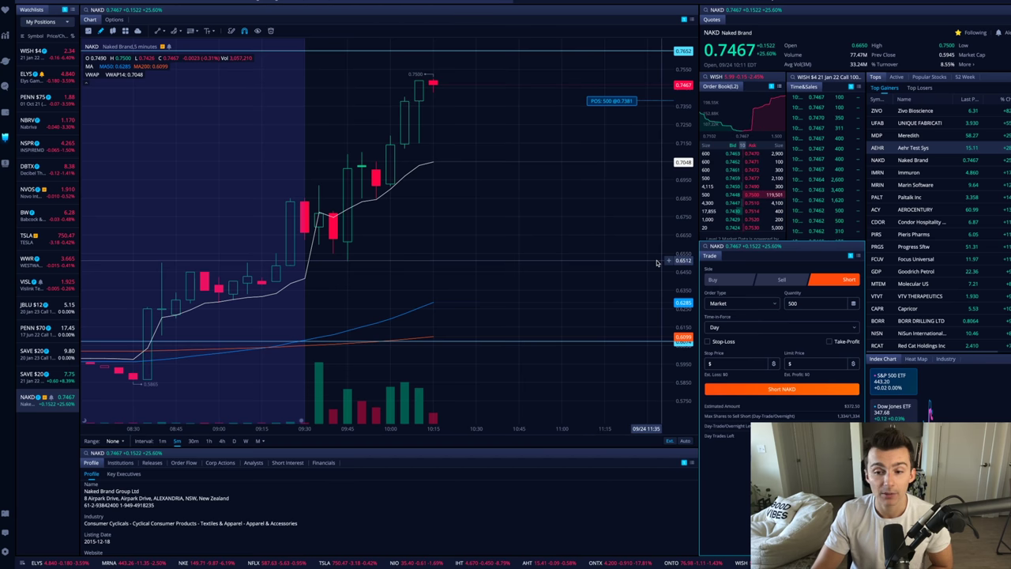
Switch the NAKD order to the Buy side with order type Trailing Stop.
left_click(712, 280)
left_click(736, 303)
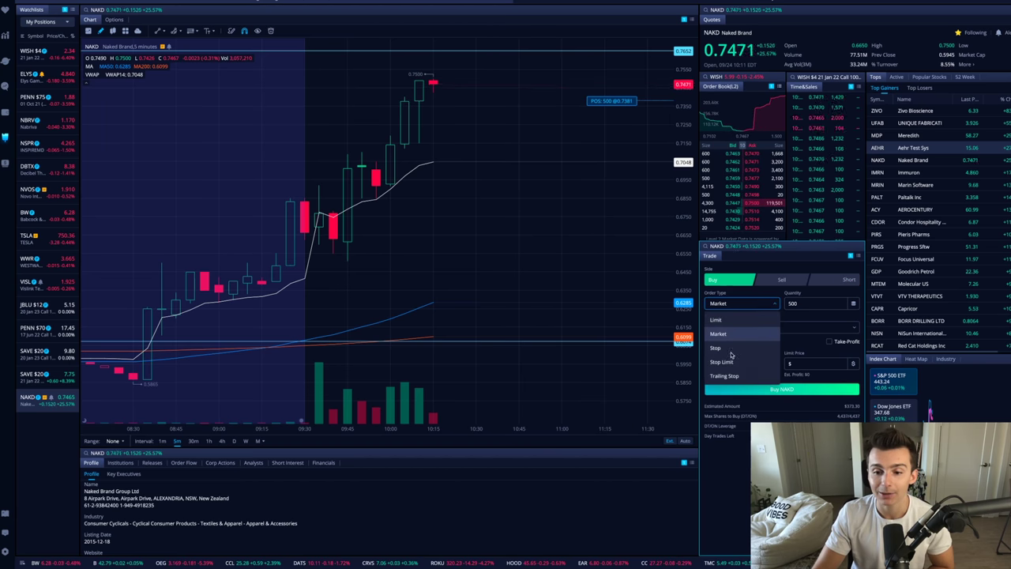
left_click(725, 376)
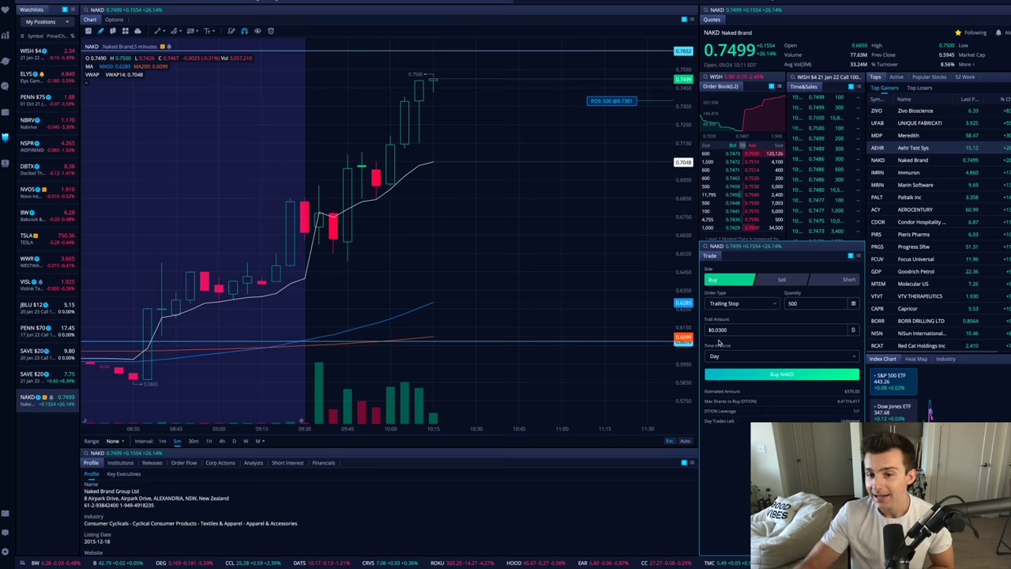